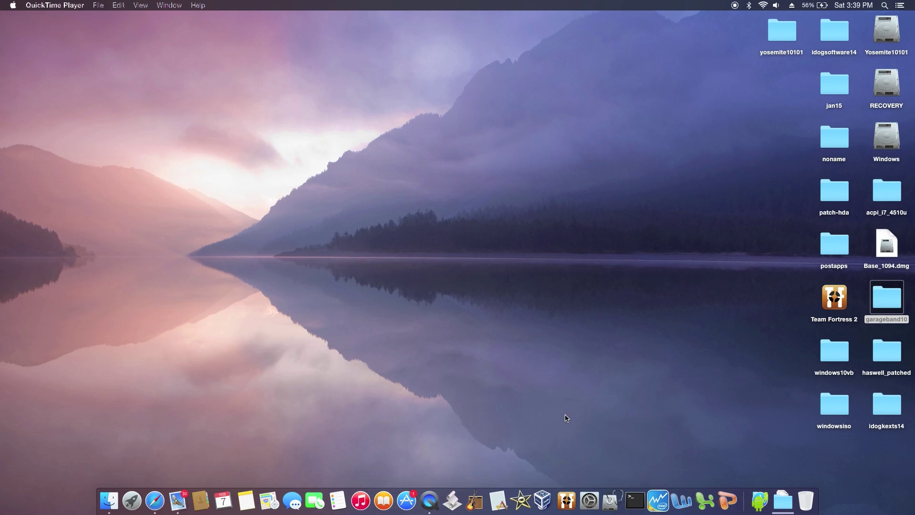
Open System Preferences to the Keyboard pane's Input Sources tab, which lists only U.S
{"action": "left_click", "coordinate": [590, 499]}
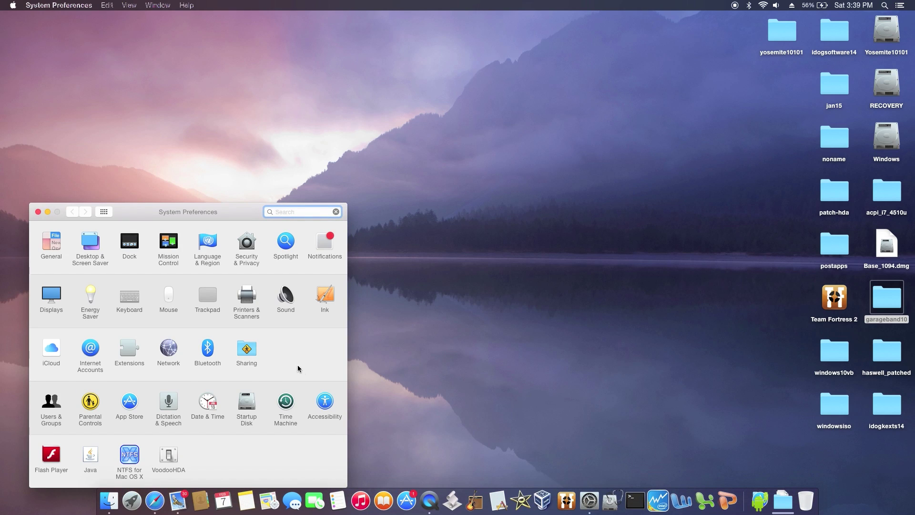
{"action": "left_click", "coordinate": [137, 306]}
{"action": "left_click", "coordinate": [224, 239]}
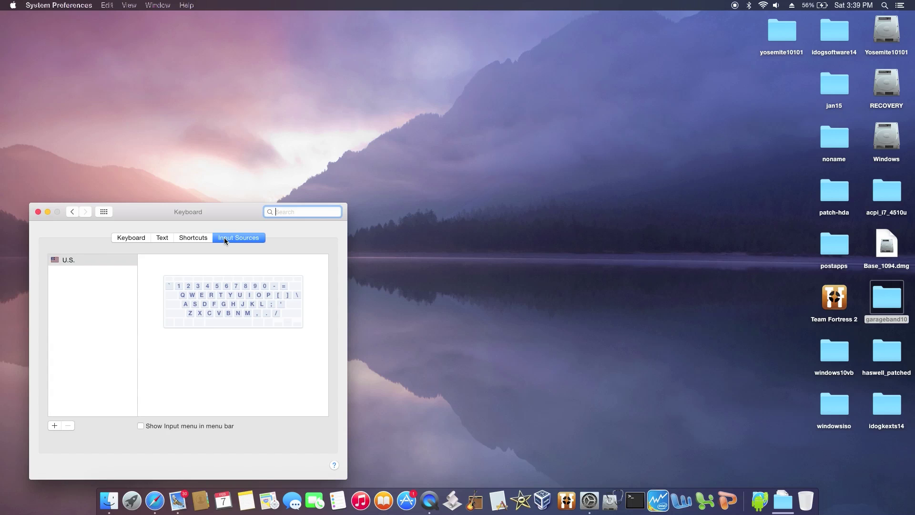
Add the Vietnamese VIQR input method to the input sources list next to U.S
{"action": "left_click", "coordinate": [54, 425]}
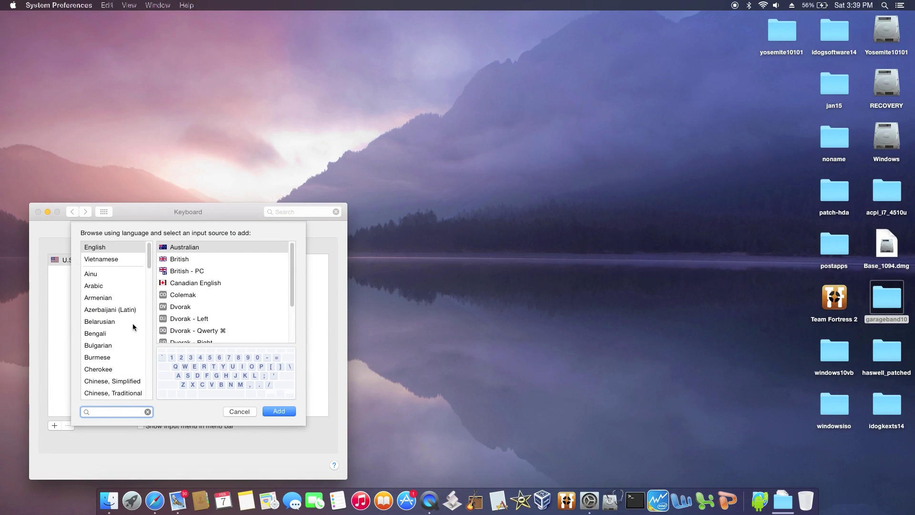
{"action": "left_click", "coordinate": [130, 259]}
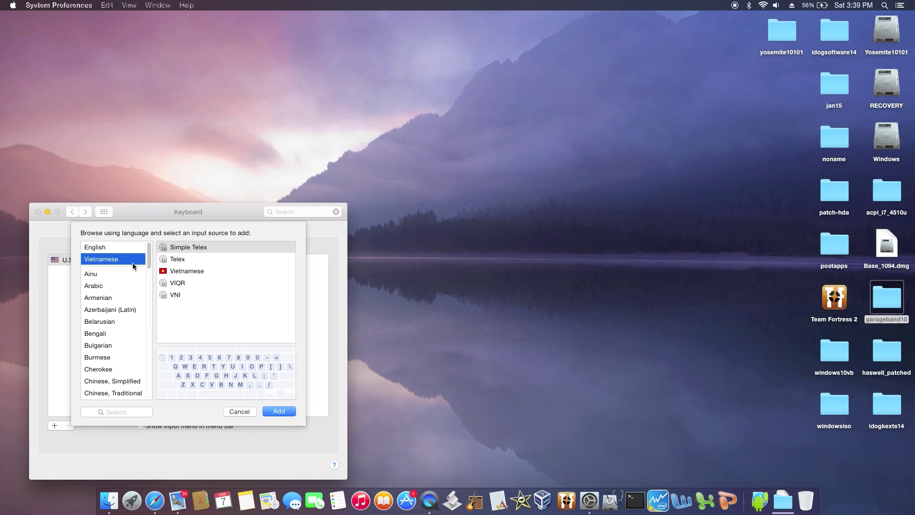
{"action": "left_click", "coordinate": [179, 289]}
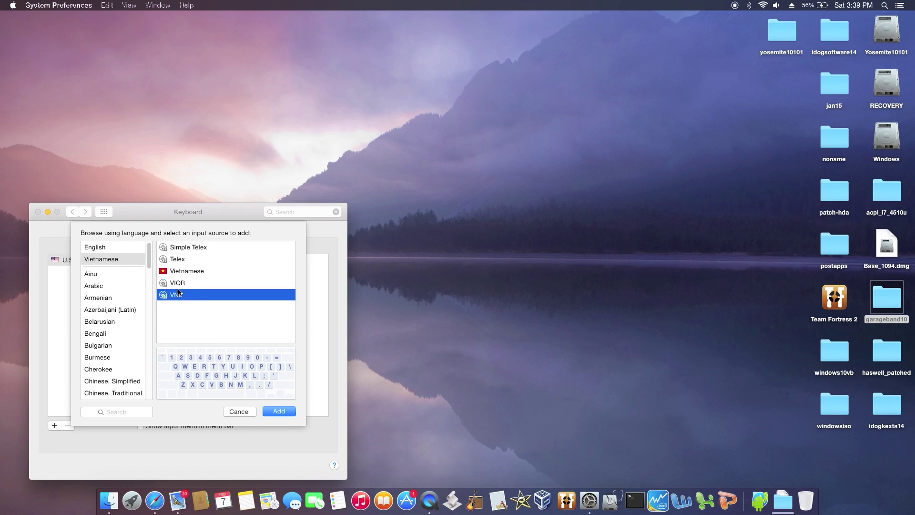
{"action": "left_click", "coordinate": [180, 284]}
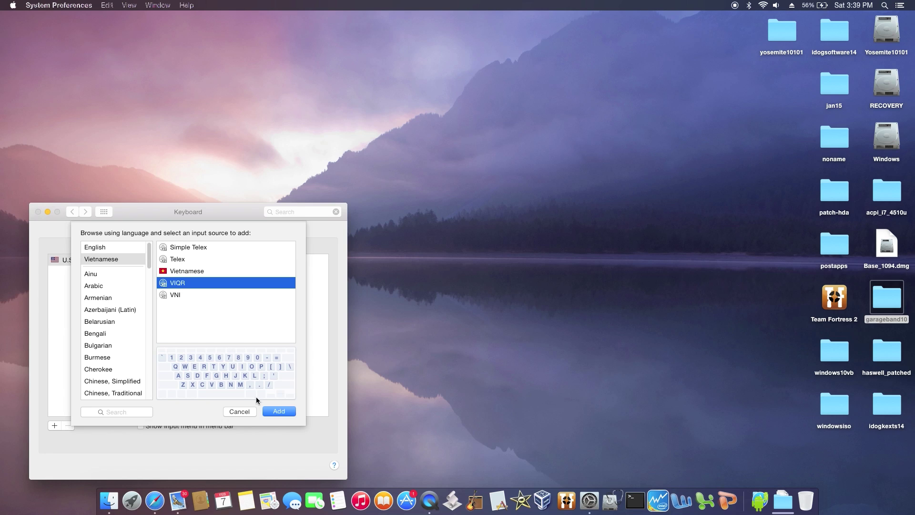
{"action": "left_click", "coordinate": [278, 411]}
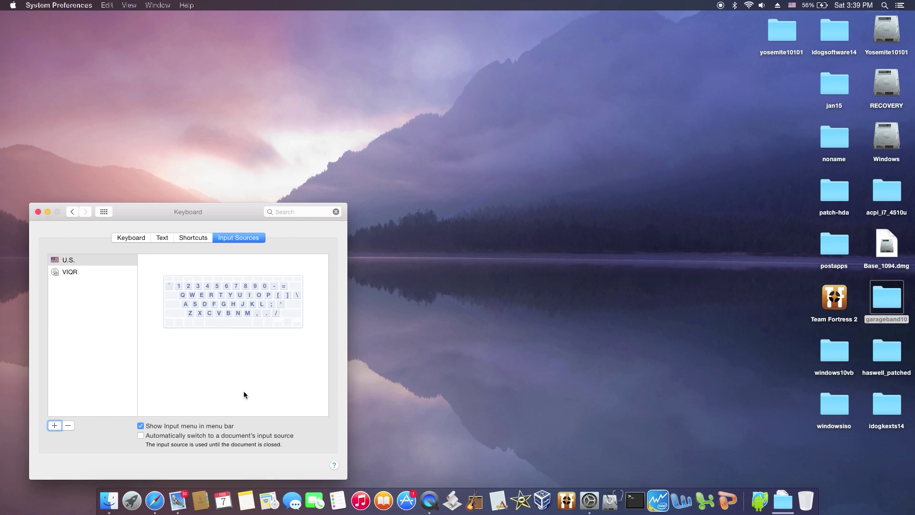
Select VIQR in the list and switch the active input source to VIQR from the menu bar
{"action": "left_click", "coordinate": [71, 272]}
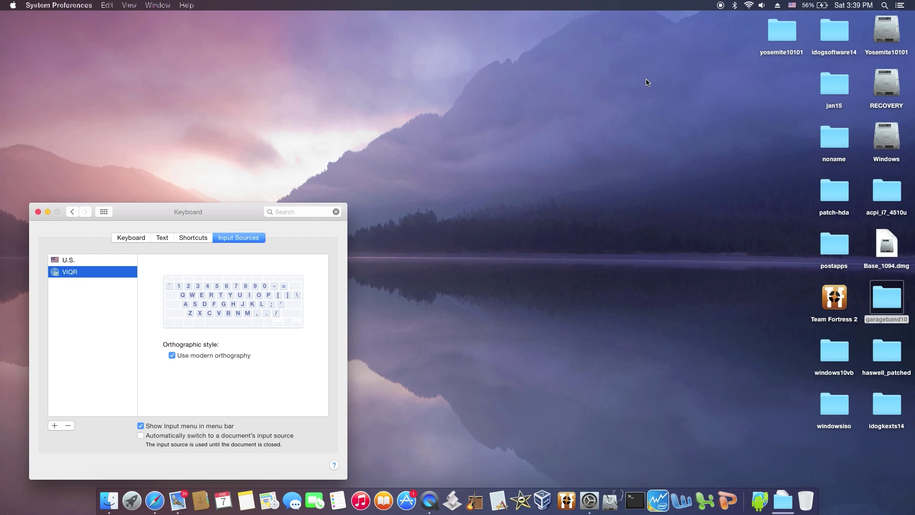
{"action": "left_click", "coordinate": [791, 7]}
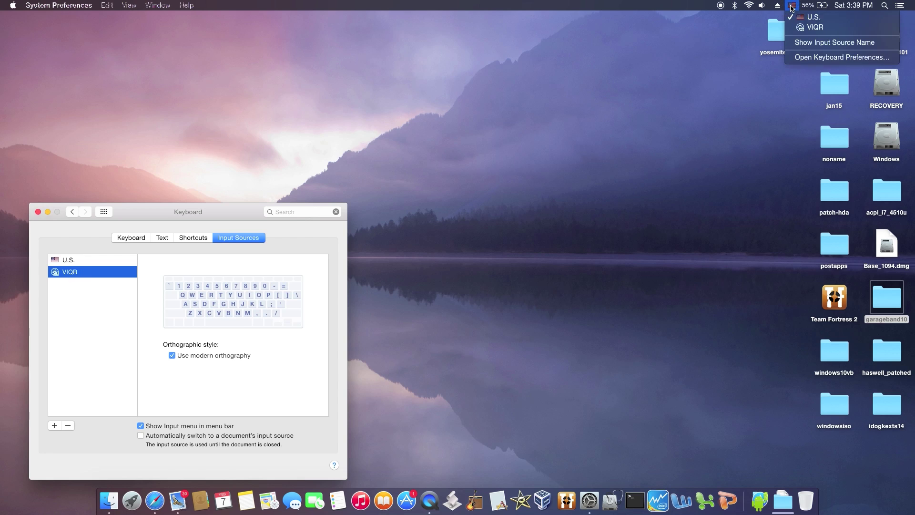
{"action": "left_click", "coordinate": [795, 28]}
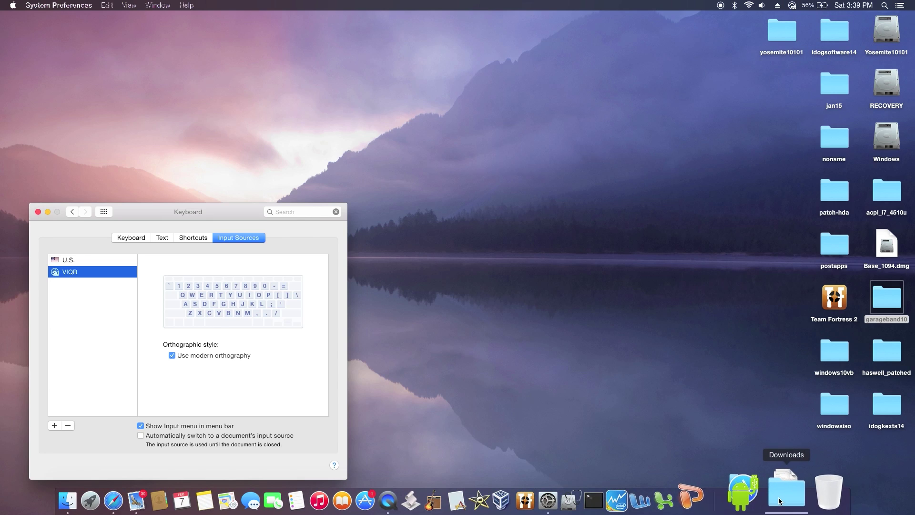
Launch TextEdit from the Applications stack in the Dock
{"action": "left_click", "coordinate": [760, 499]}
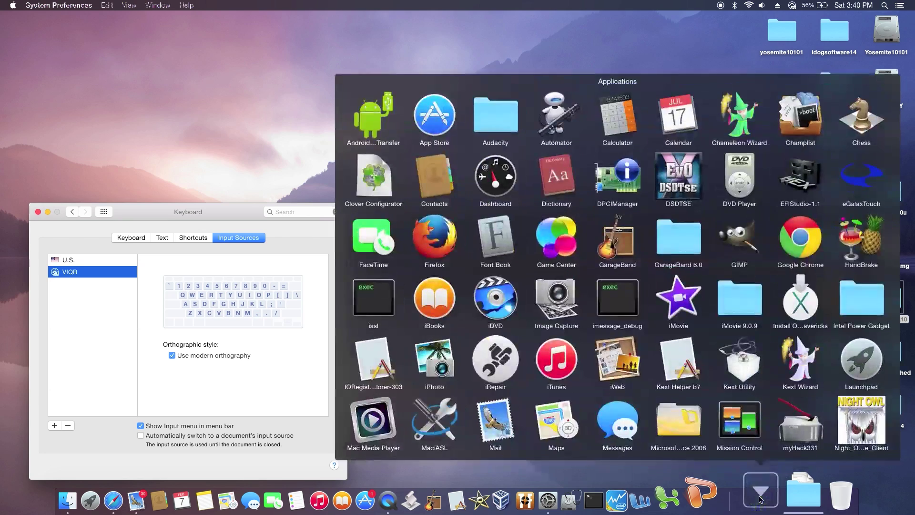
{"action": "scroll", "coordinate": [717, 393], "scroll_direction": "down", "scroll_amount": 5}
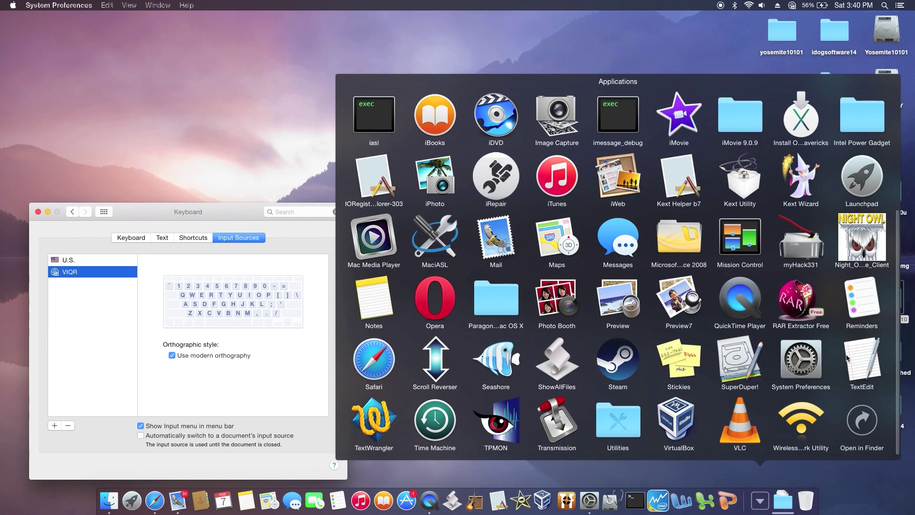
{"action": "left_click", "coordinate": [861, 362]}
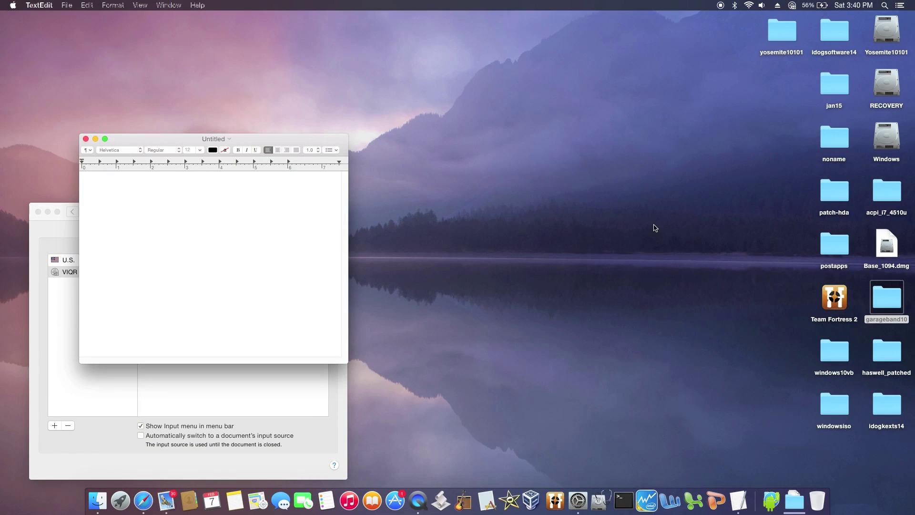
Move and enlarge the new Untitled document window and set the text size to 48
{"action": "left_click_drag", "start_coordinate": [304, 139], "coordinate": [365, 47]}
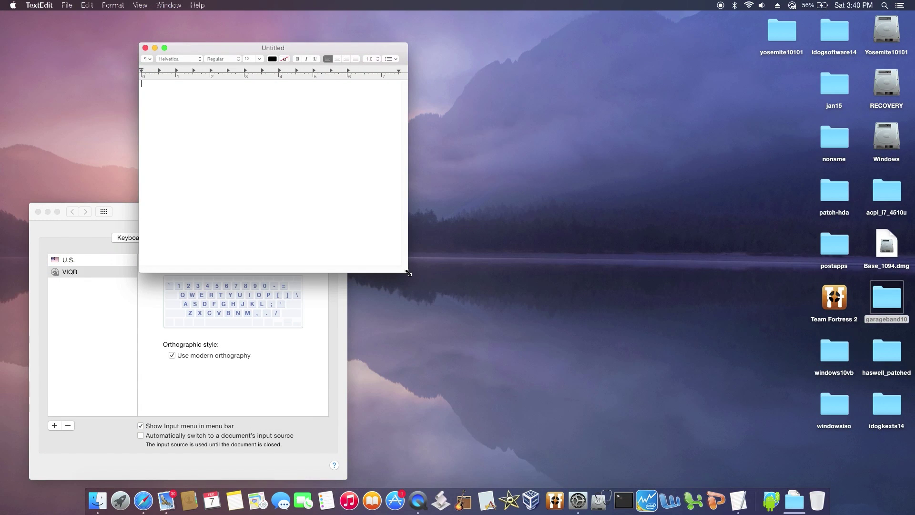
{"action": "left_click_drag", "start_coordinate": [407, 272], "coordinate": [664, 423]}
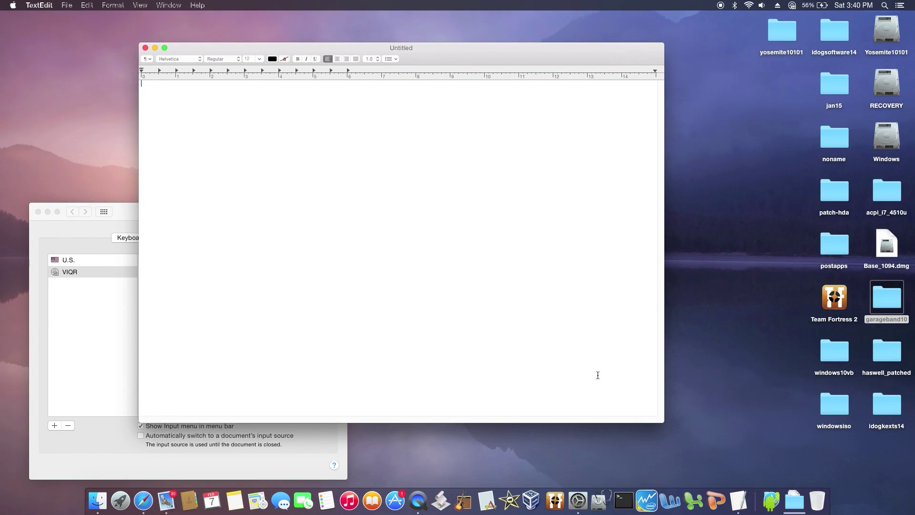
{"action": "left_click", "coordinate": [259, 58]}
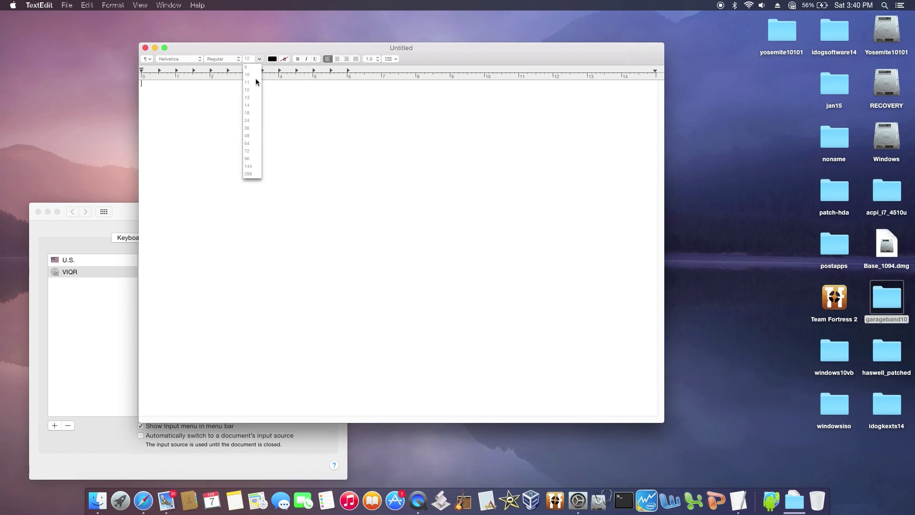
{"action": "left_click", "coordinate": [217, 231]}
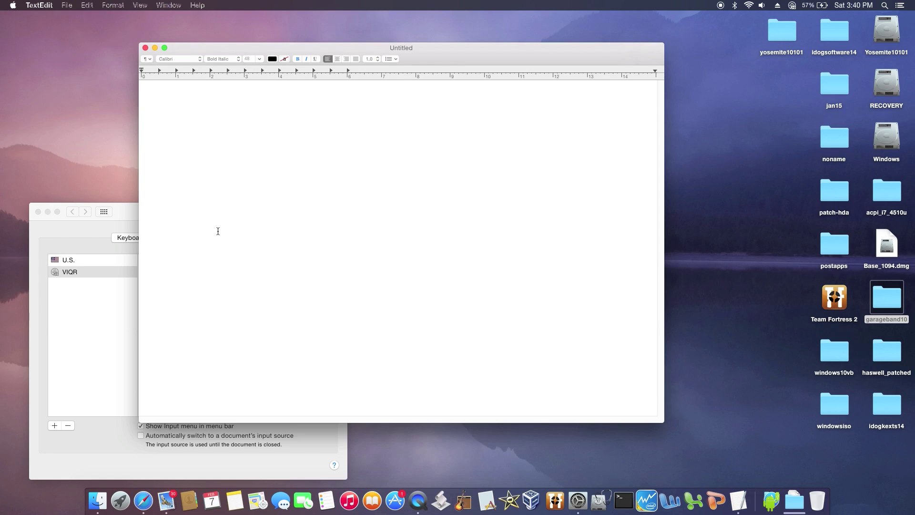
Type the first VIQR line 'd d = đ'
{"action": "type", "text": "dd"}
{"action": "key", "text": "BackSpace"}
{"action": "type", "text": "d d "}
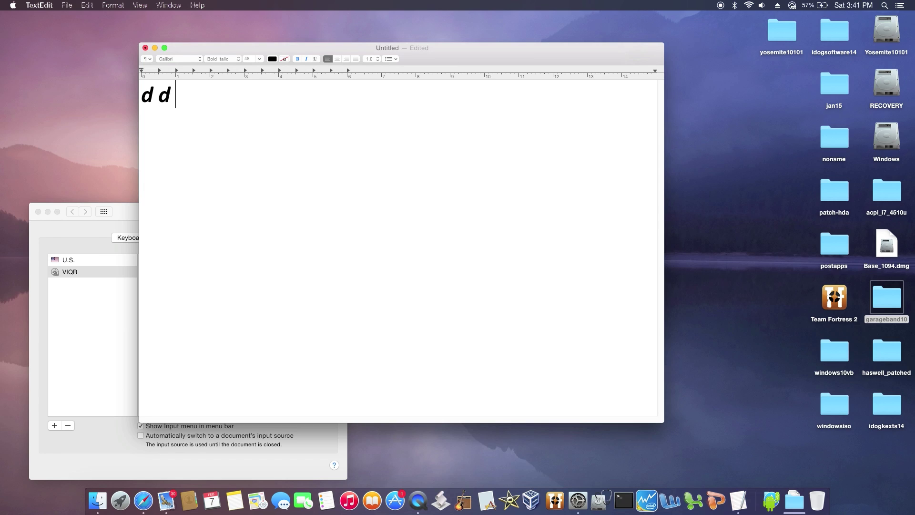
{"action": "type", "text": "="}
{"action": "type", "text": " dd"}
{"action": "key", "text": "Return"}
Add the lines 'a ^ = â' and 'a ( = ă', then begin 'e ^ =' and delete the wrong â
{"action": "type", "text": "a ^"}
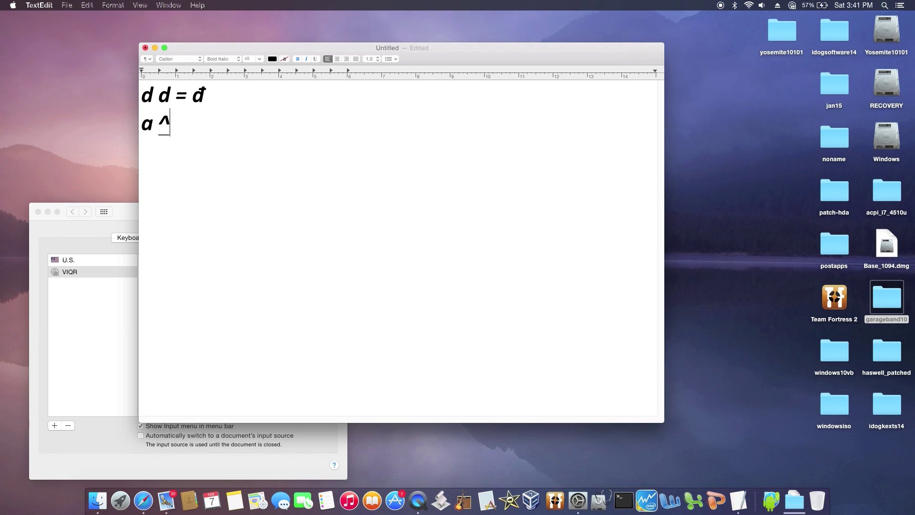
{"action": "type", "text": " ="}
{"action": "type", "text": " a"}
{"action": "type", "text": "^"}
{"action": "key", "text": "Return"}
{"action": "type", "text": "a ("}
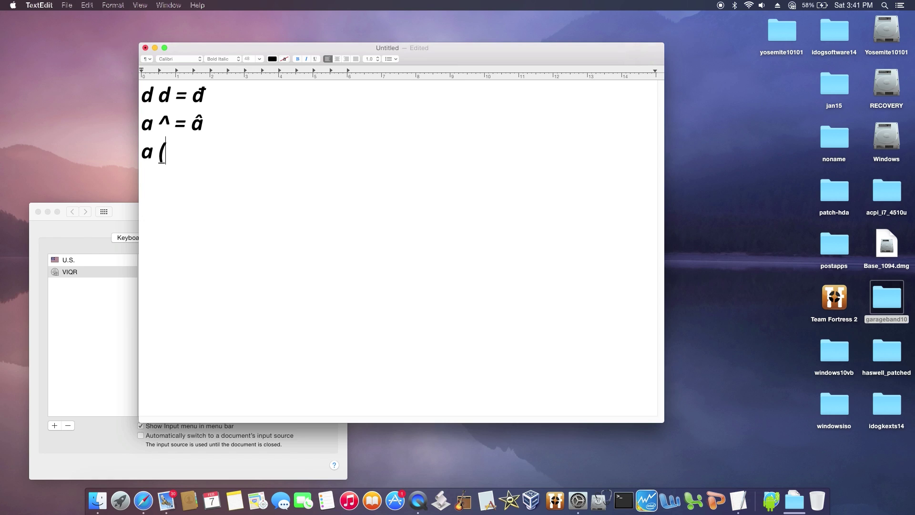
{"action": "type", "text": " ="}
{"action": "type", "text": " a"}
{"action": "type", "text": "("}
{"action": "key", "text": "Return"}
{"action": "type", "text": "e ^ "}
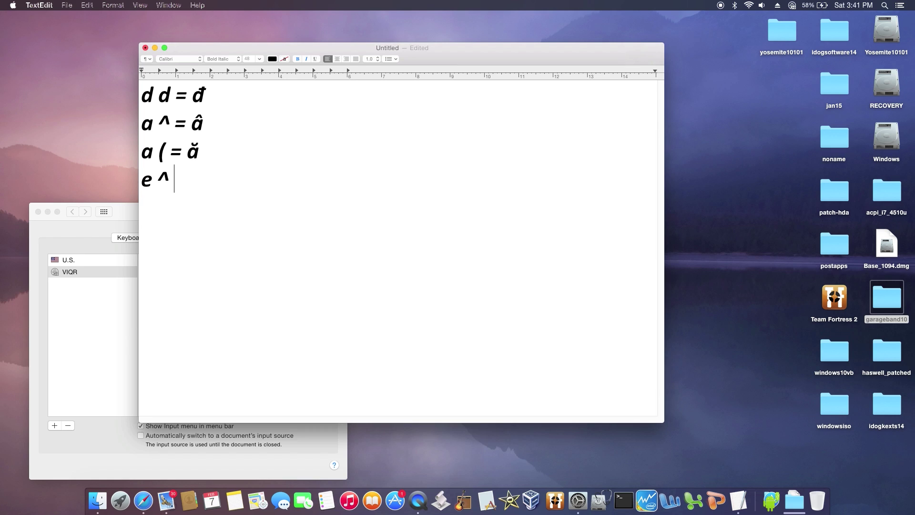
{"action": "type", "text": "= "}
{"action": "type", "text": "a^"}
{"action": "key", "text": "BackSpace"}
Complete the 'e ^ = ê' line and add 'u + = ư', fixing a stray asterisk
{"action": "type", "text": "e ^"}
{"action": "key", "text": "Return"}
{"action": "type", "text": "u *"}
{"action": "key", "text": "BackSpace"}
{"action": "type", "text": "+ = "}
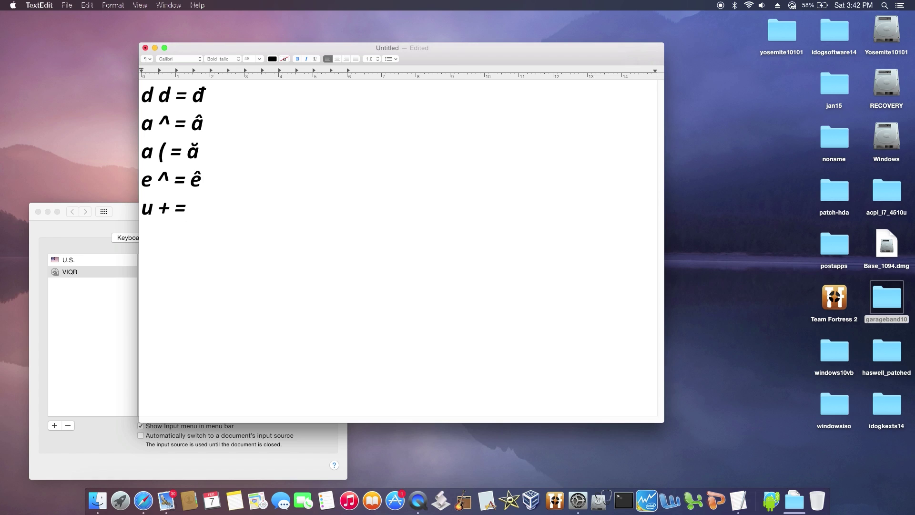
{"action": "type", "text": "u+"}
{"action": "key", "text": "Return"}
Add the lines 'o ^ = ô' and 'o + = ơ'
{"action": "type", "text": "o"}
{"action": "type", "text": " ^ "}
{"action": "type", "text": "= "}
{"action": "type", "text": "o"}
{"action": "type", "text": "^"}
{"action": "key", "text": "Return"}
{"action": "type", "text": "o "}
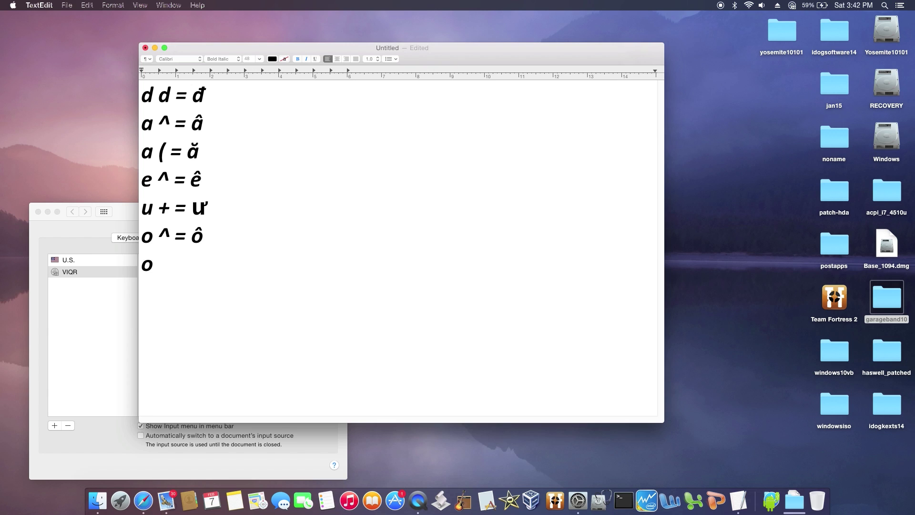
{"action": "type", "text": "+ = "}
{"action": "type", "text": "o"}
{"action": "type", "text": "+"}
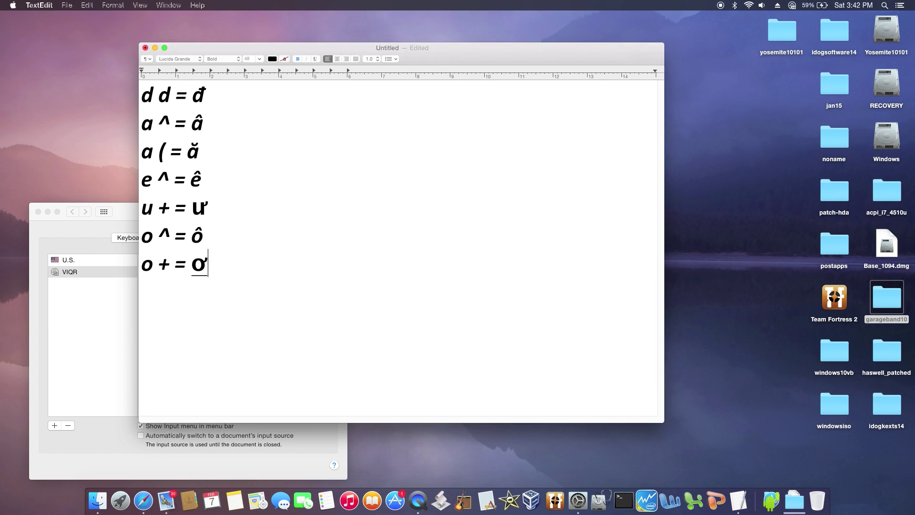
{"action": "key", "text": "Return"}
Type the two-mark line 'o ^ . = ộ', correcting stray characters along the way
{"action": "type", "text": "o"}
{"action": "key", "text": "BackSpace"}
{"action": "type", "text": "^"}
{"action": "key", "text": "BackSpace"}
{"action": "type", "text": "^ ="}
{"action": "key", "text": "BackSpace"}
{"action": "type", "text": ". = o^"}
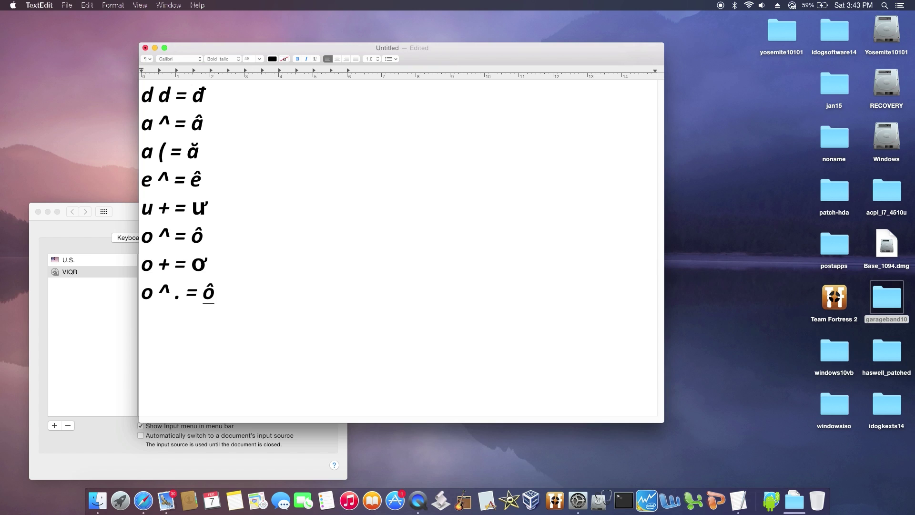
{"action": "type", "text": "."}
{"action": "key", "text": "Return"}
Add the line 'o + ` = ờ' and start the next line with đ
{"action": "type", "text": "o + ` ="}
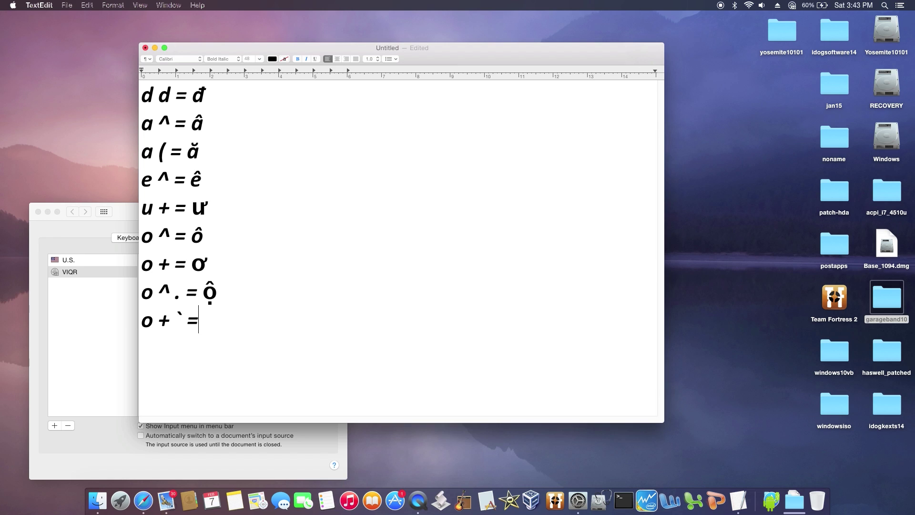
{"action": "type", "text": " o+`"}
{"action": "key", "text": "Return"}
{"action": "type", "text": "d"}
Return the cursor to the end after đ and add standalone '^' and '+' lines
{"action": "triple_click", "coordinate": [218, 227]}
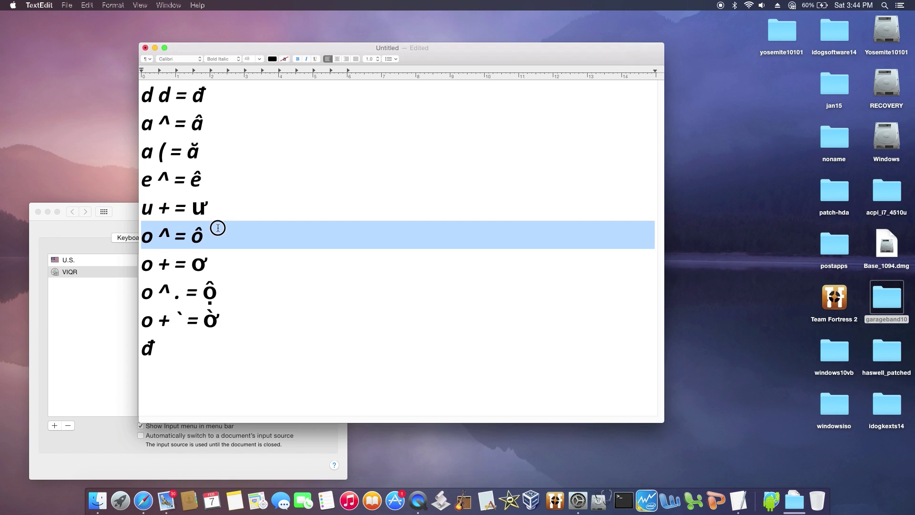
{"action": "key", "text": "Down"}
{"action": "key", "text": "Down"}
{"action": "key", "text": "Down"}
{"action": "key", "text": "Down"}
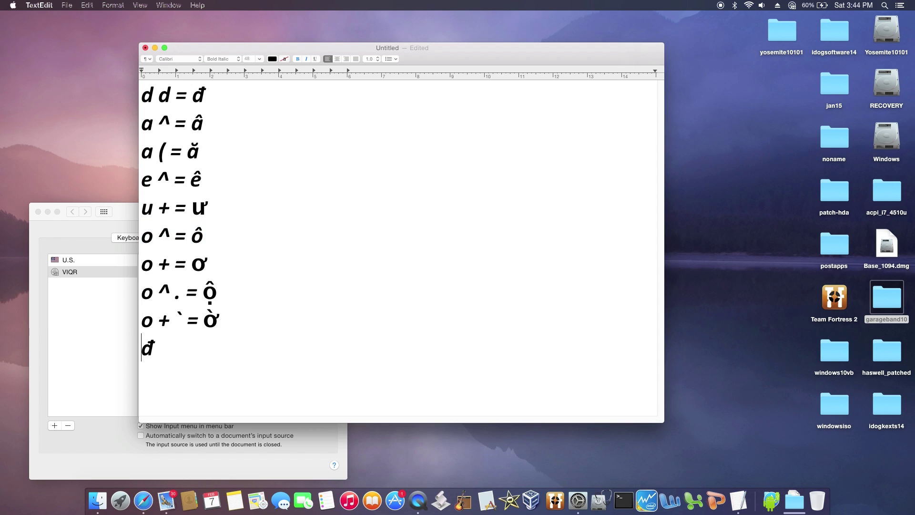
{"action": "key", "text": "Right"}
{"action": "type", "text": "^"}
{"action": "key", "text": "Return"}
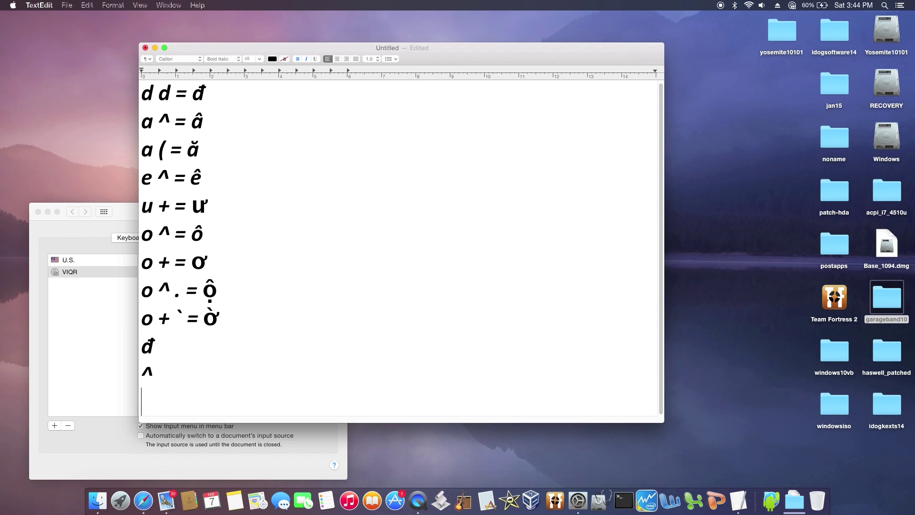
{"action": "type", "text": "+"}
{"action": "key", "text": "Return"}
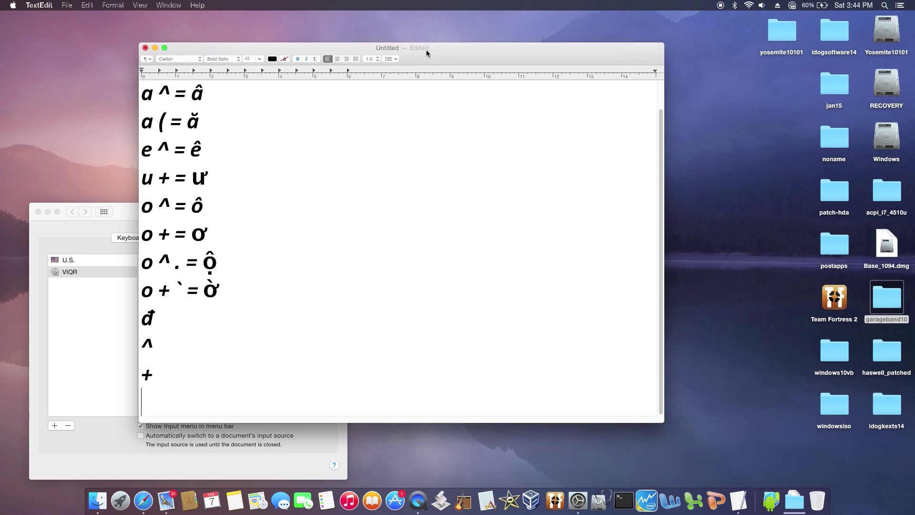
{"action": "left_click", "coordinate": [791, 6]}
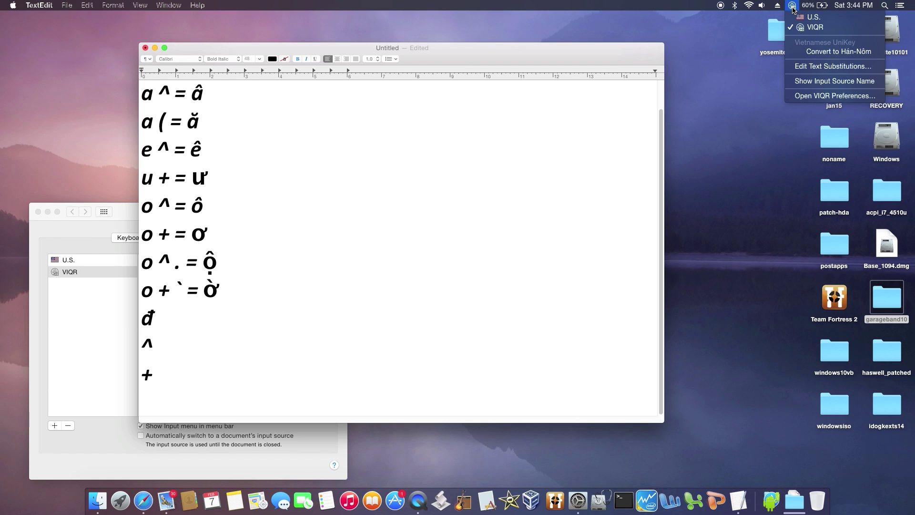
Close the input source menu, clear the document selection, and bring the Keyboard preferences window forward
{"action": "left_click", "coordinate": [734, 5]}
{"action": "left_click", "coordinate": [534, 161]}
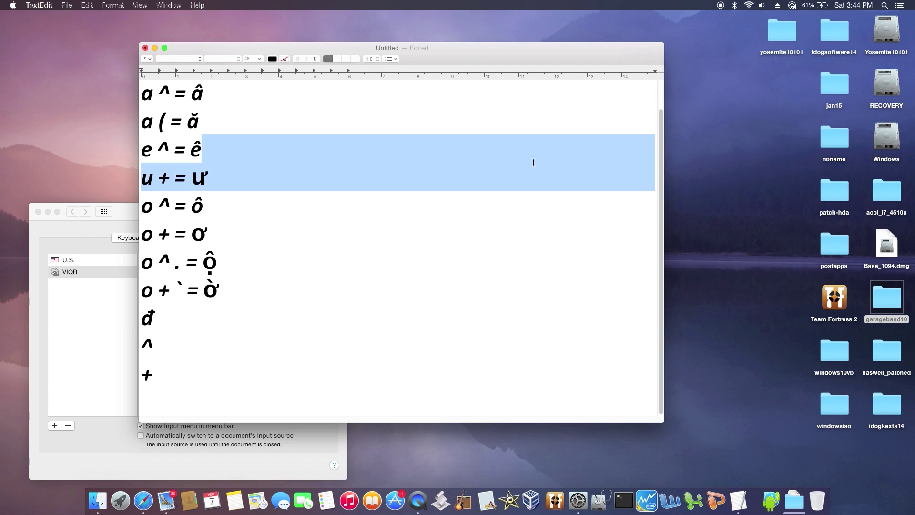
{"action": "left_click", "coordinate": [530, 268]}
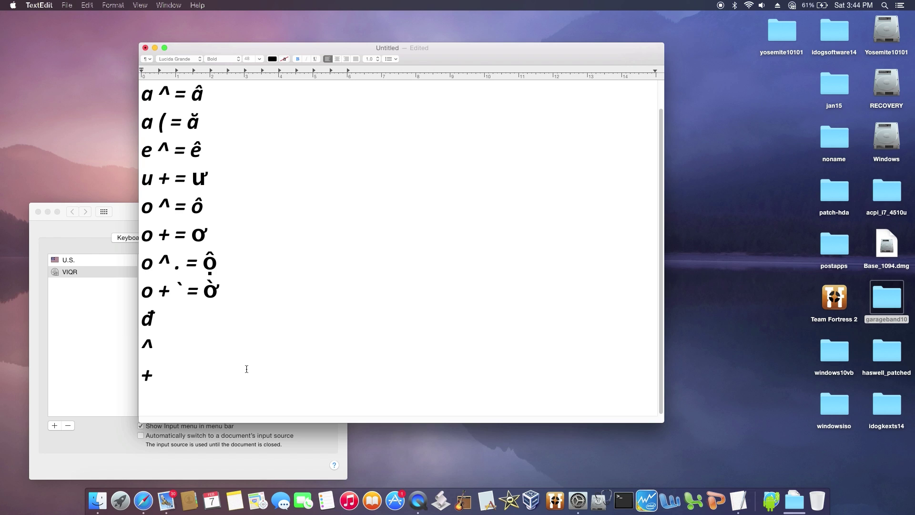
{"action": "left_click", "coordinate": [123, 210]}
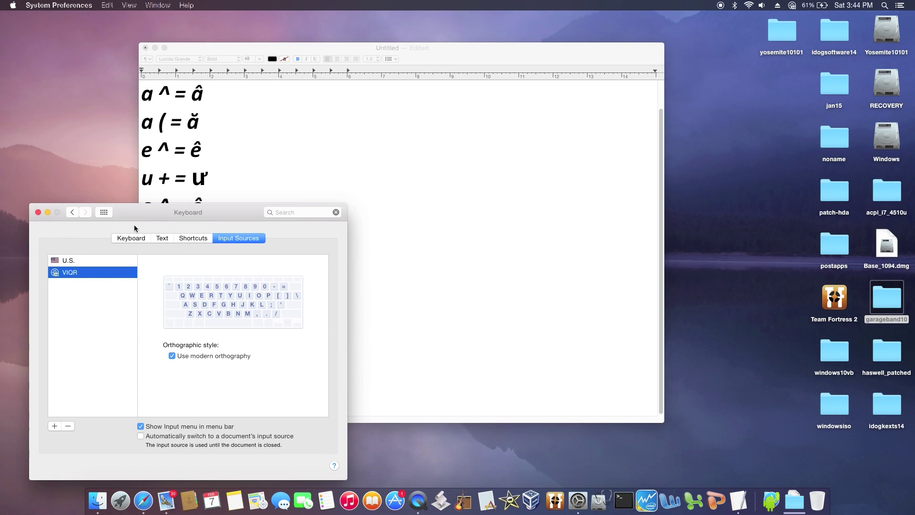